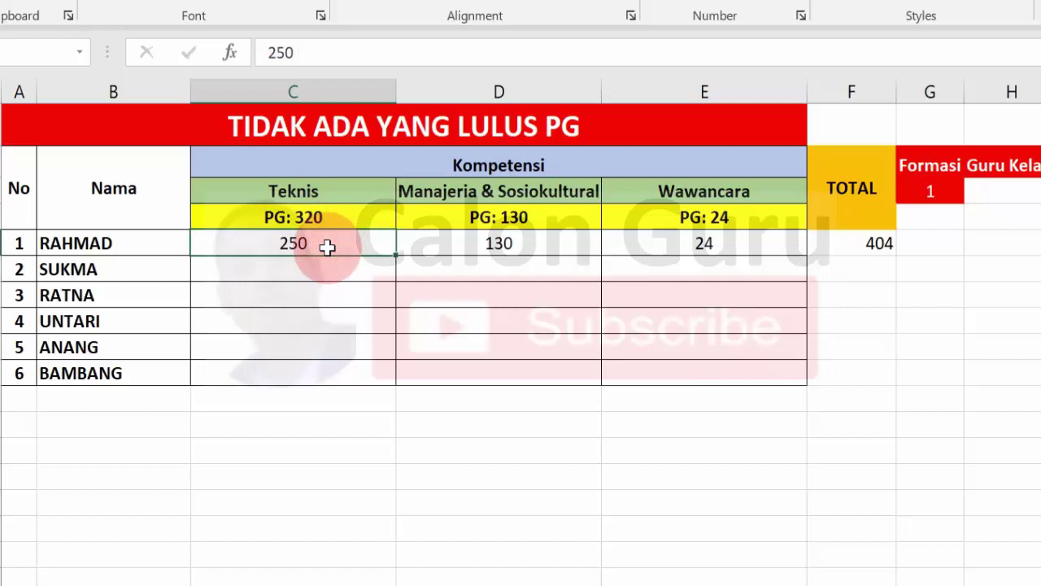
# Reveal the second candidate's hidden Teknis, Manajerial & Sosiokultural, Wawancara and total scores by applying a black font colour.
pyautogui.click(455, 248)
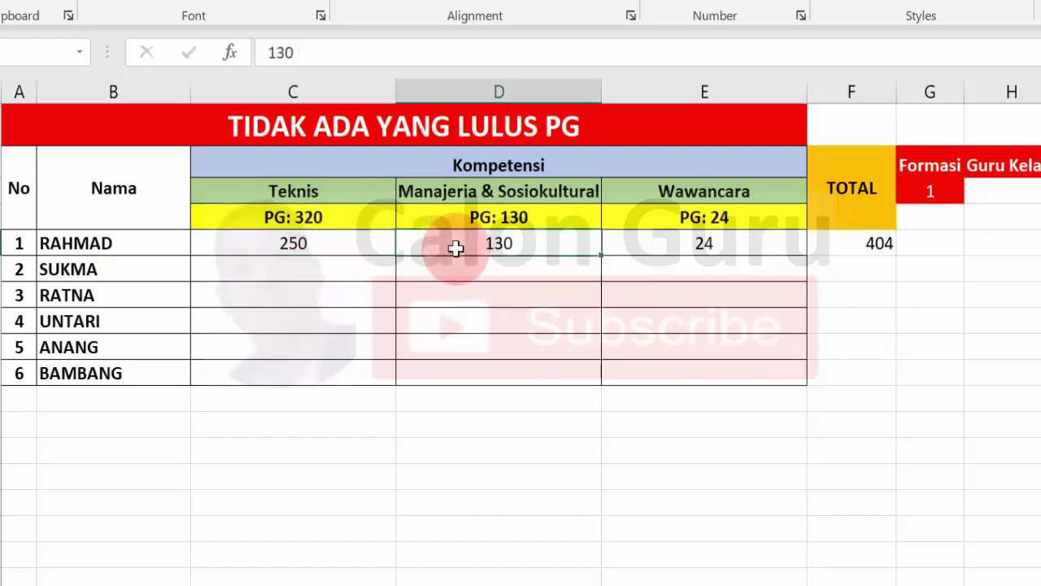
pyautogui.click(676, 246)
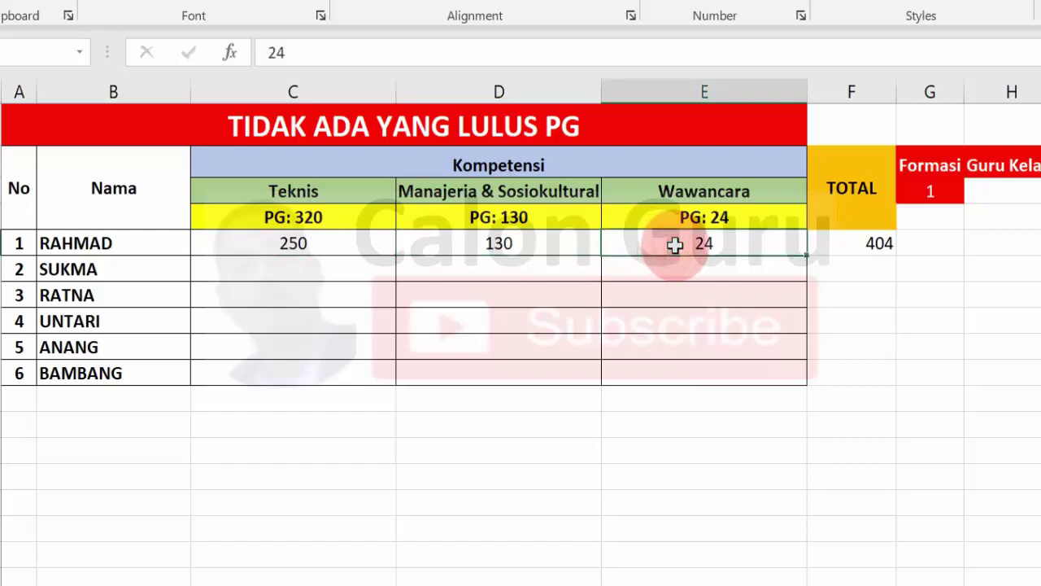
pyautogui.click(295, 246)
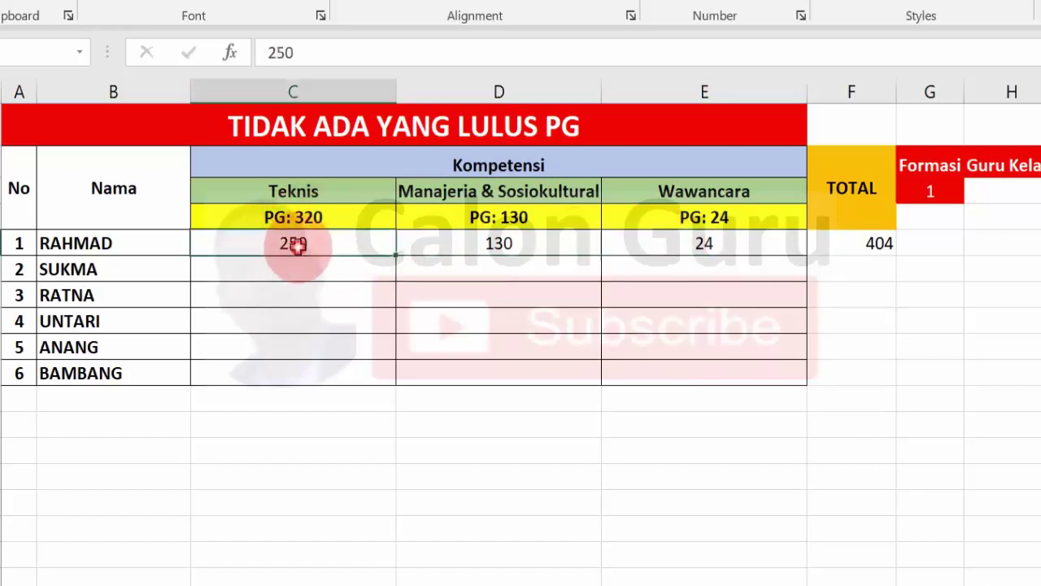
pyautogui.moveTo(281, 268); pyautogui.dragTo(884, 274)
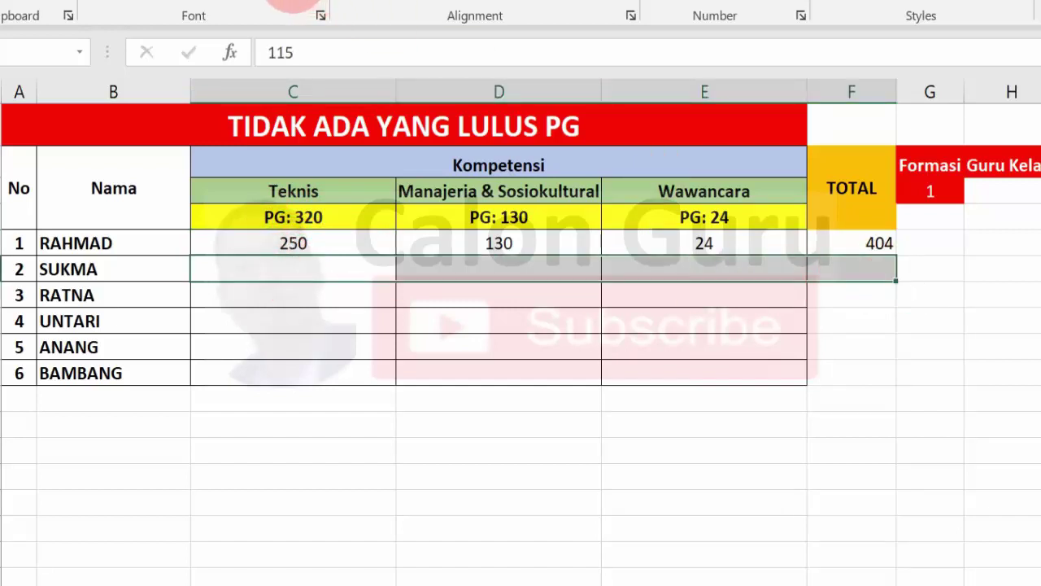
pyautogui.click(293, 3)
pyautogui.click(505, 400)
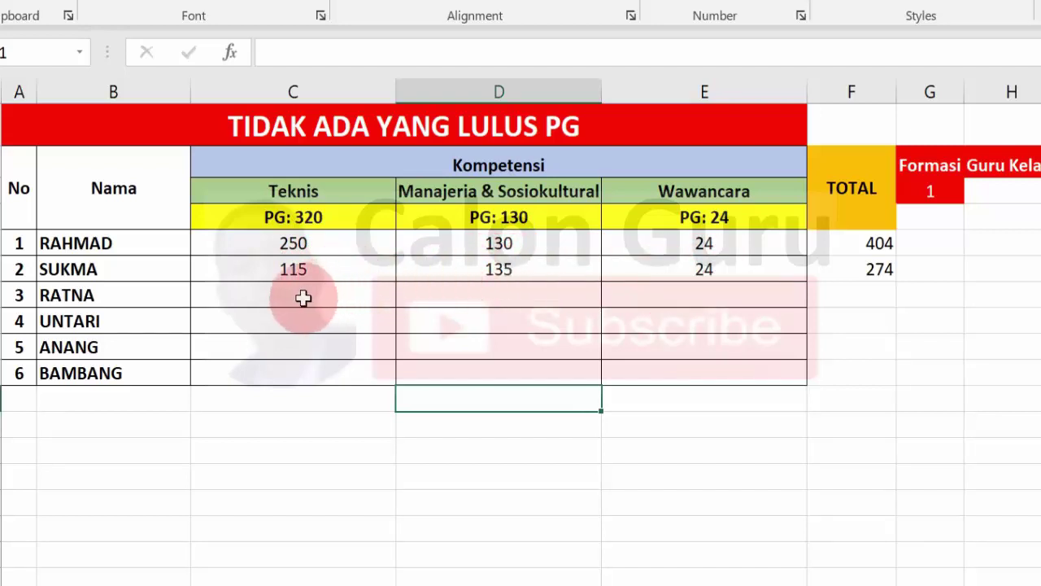
# Reveal the third candidate's hidden competency scores and total with a black font colour.
pyautogui.moveTo(302, 297); pyautogui.dragTo(887, 297)
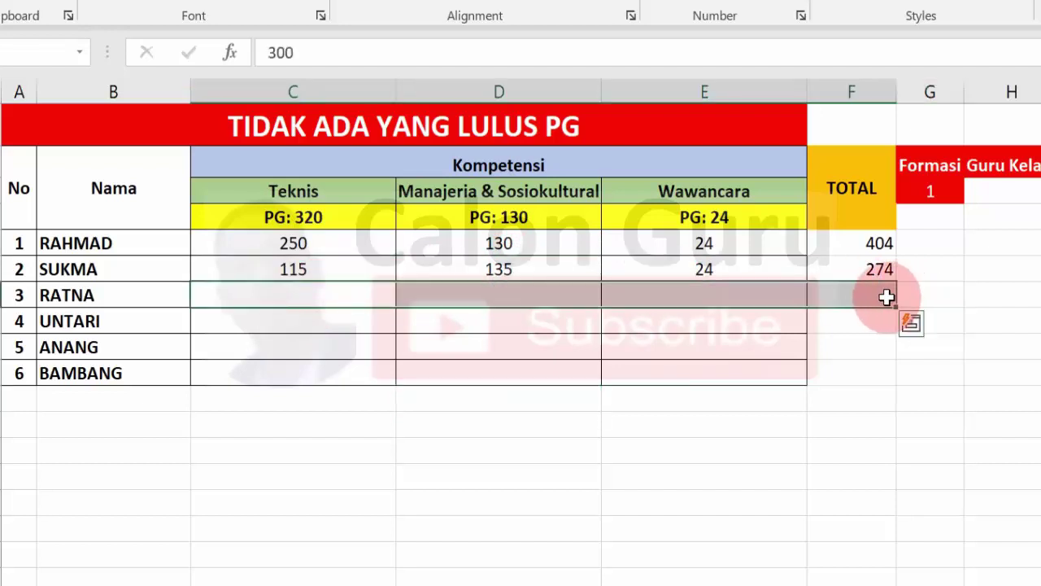
pyautogui.click(295, 1)
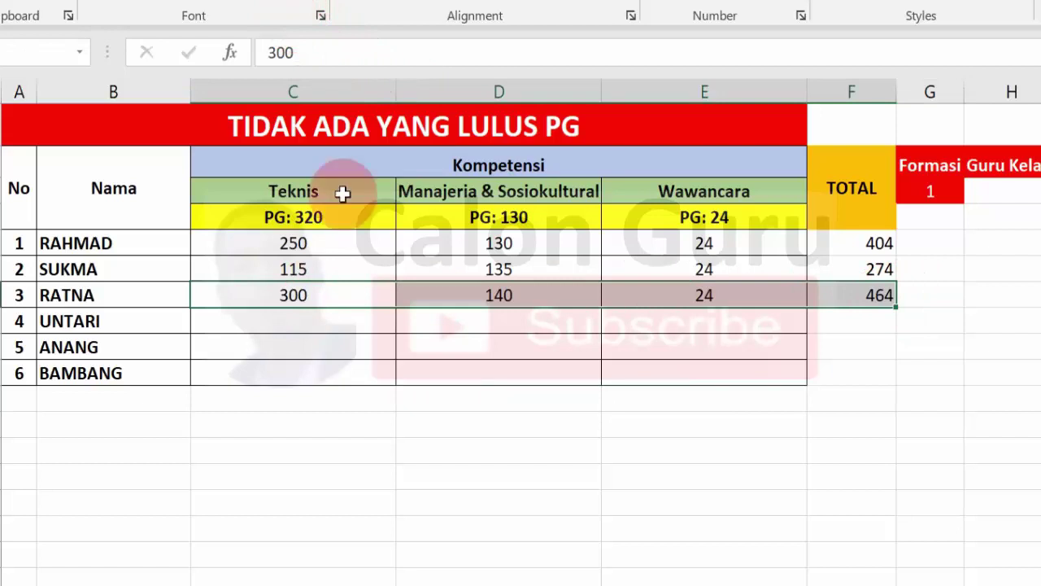
pyautogui.click(420, 455)
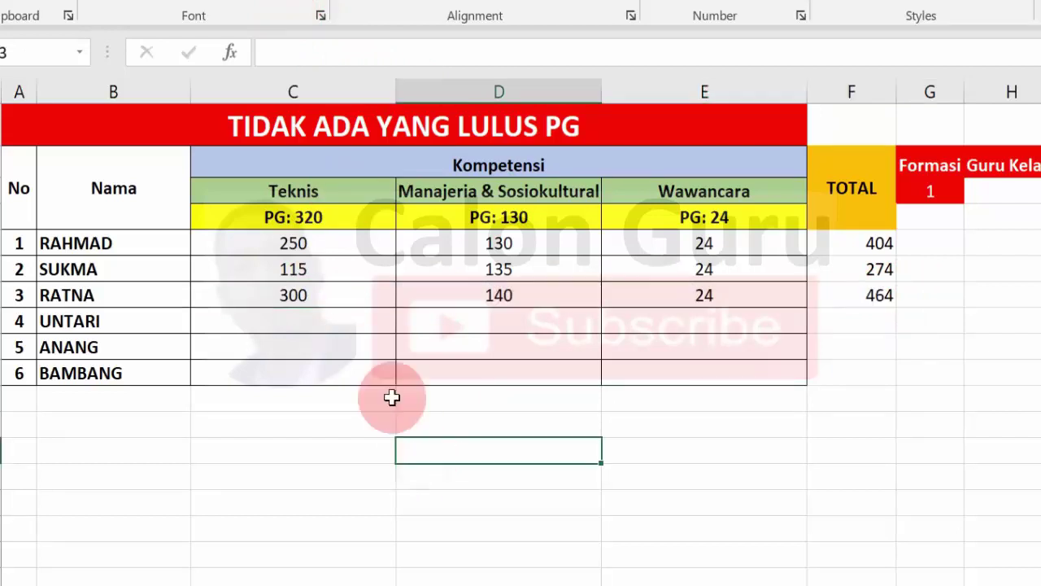
pyautogui.click(314, 289)
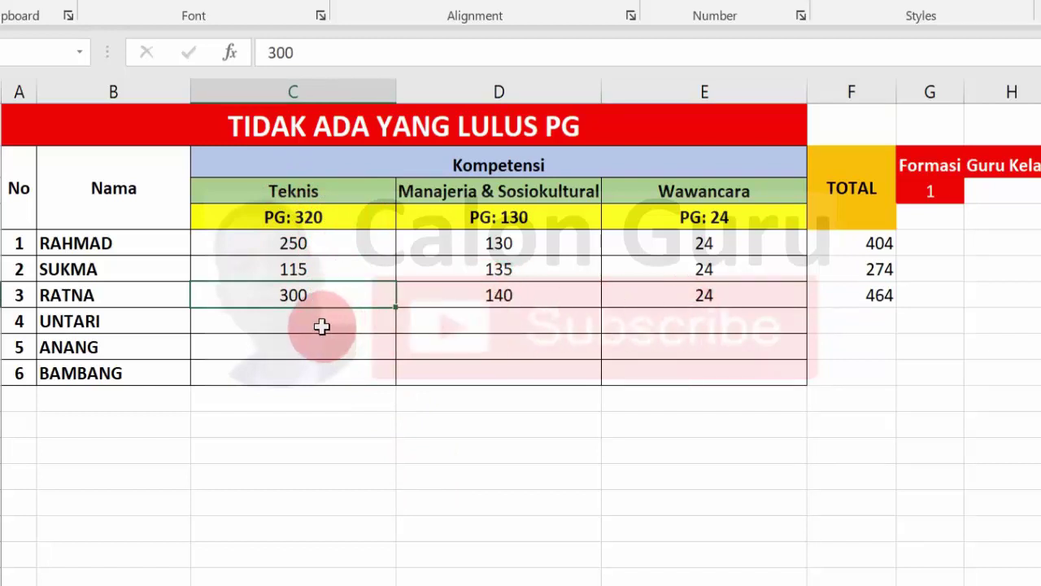
# Make the fourth candidate's competency scores and total readable by recolouring their text black.
pyautogui.moveTo(322, 327); pyautogui.dragTo(844, 326)
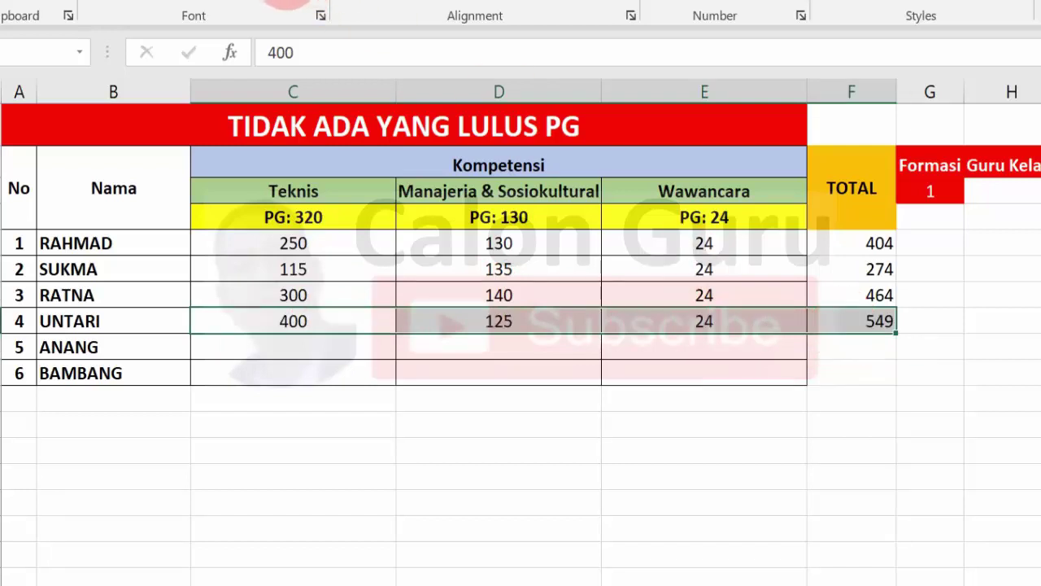
pyautogui.click(392, 417)
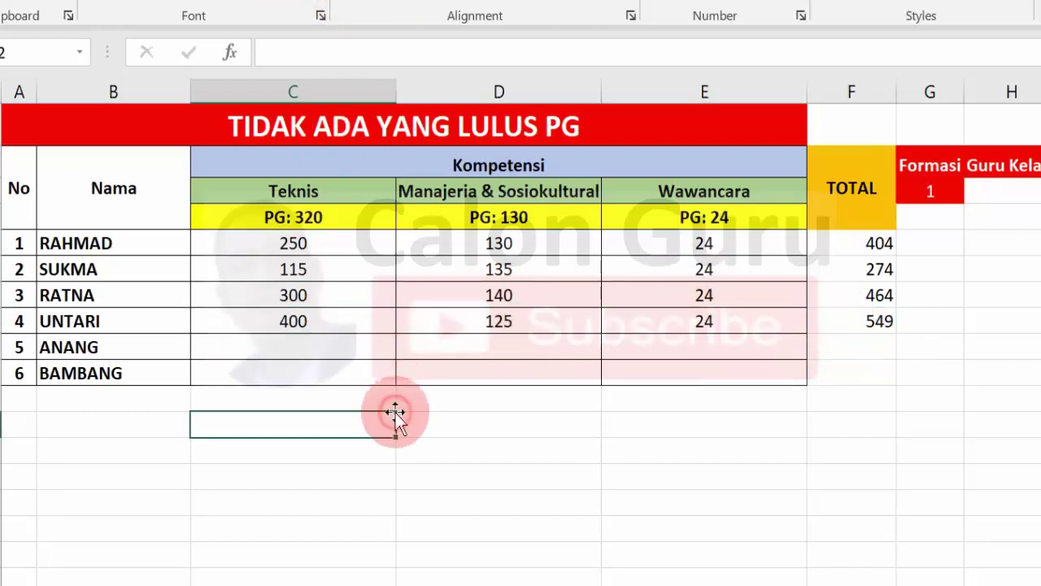
pyautogui.click(301, 320)
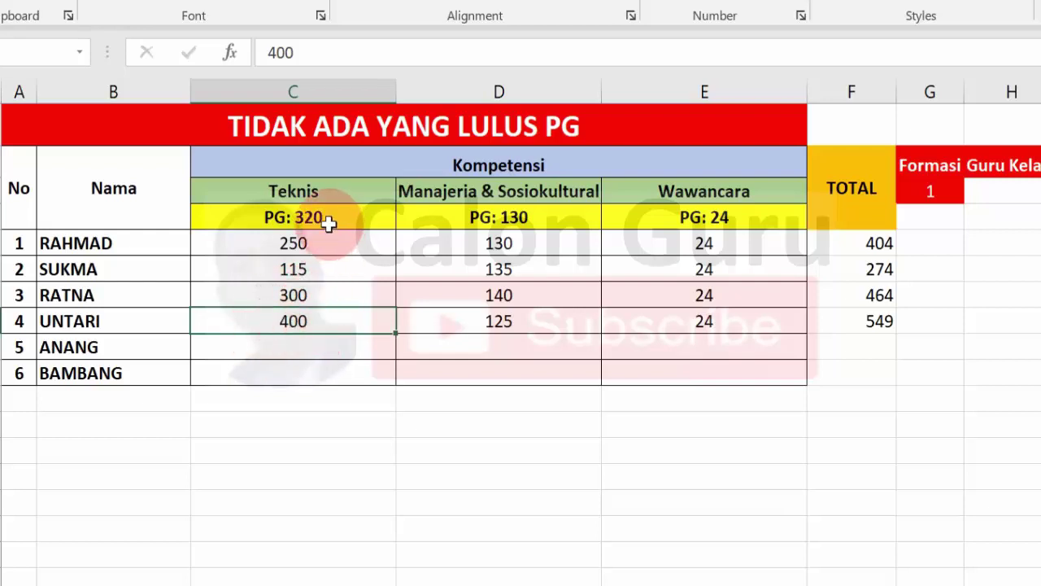
pyautogui.click(514, 323)
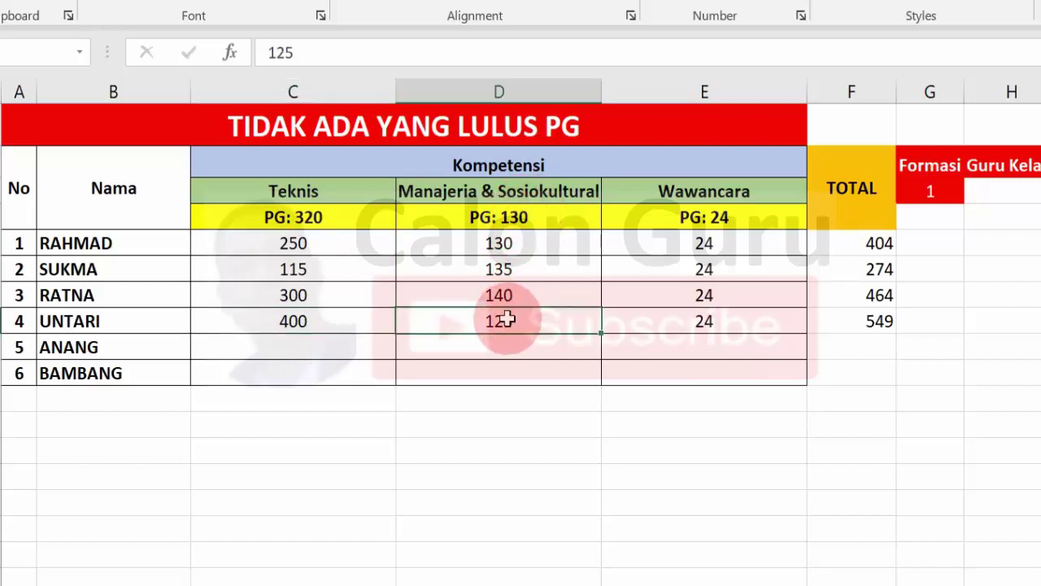
# Apply a black font colour to the fifth candidate's hidden competency scores and total.
pyautogui.click(289, 347)
pyautogui.moveTo(290, 347); pyautogui.dragTo(853, 337)
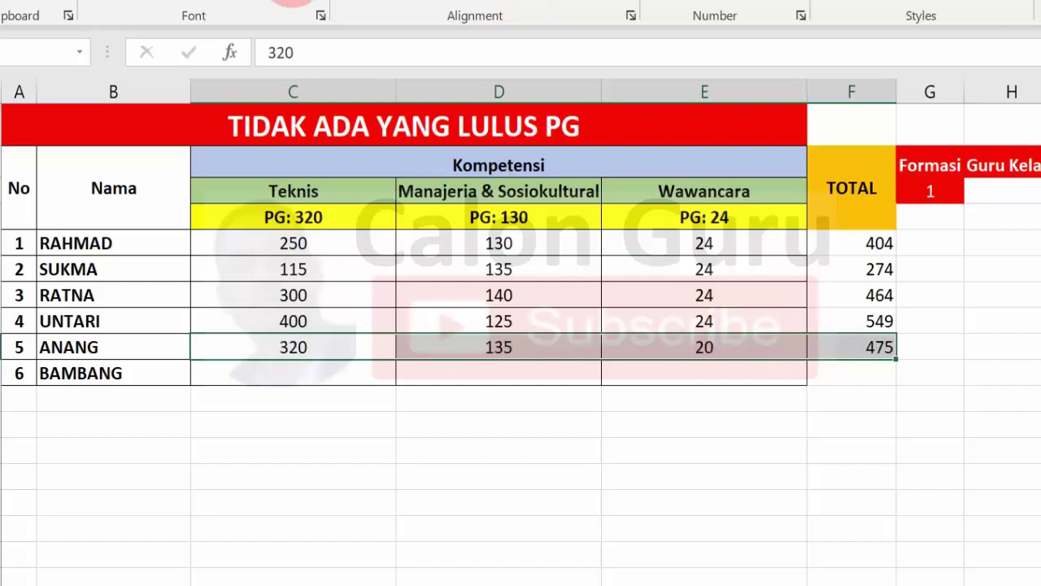
pyautogui.click(550, 444)
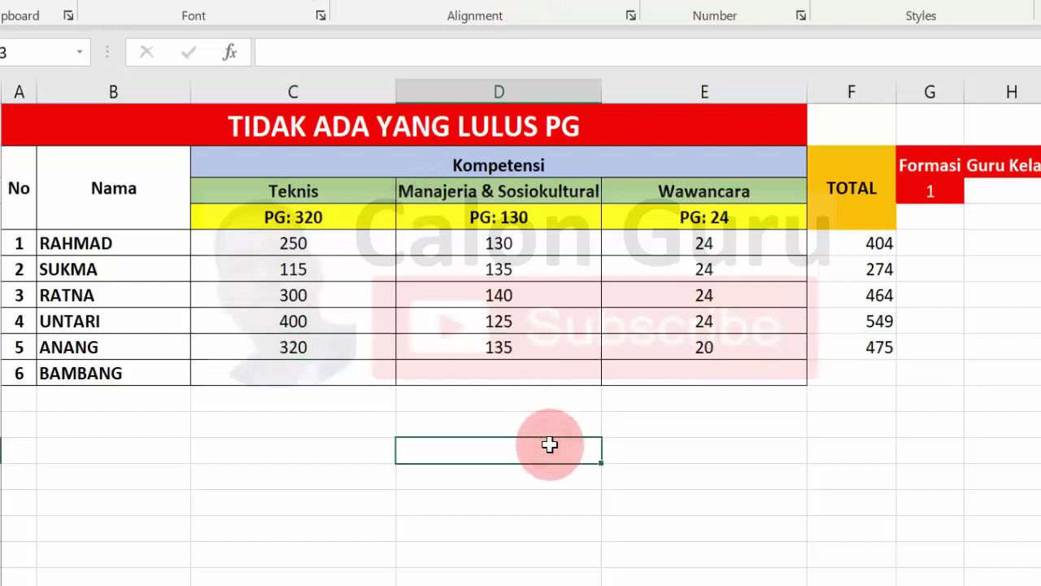
pyautogui.click(319, 346)
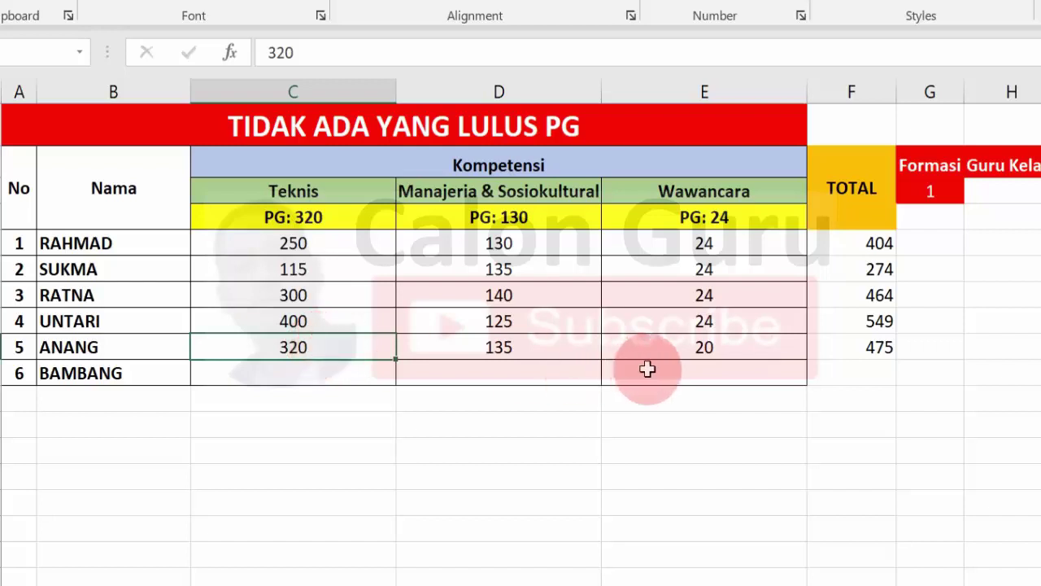
pyautogui.click(714, 346)
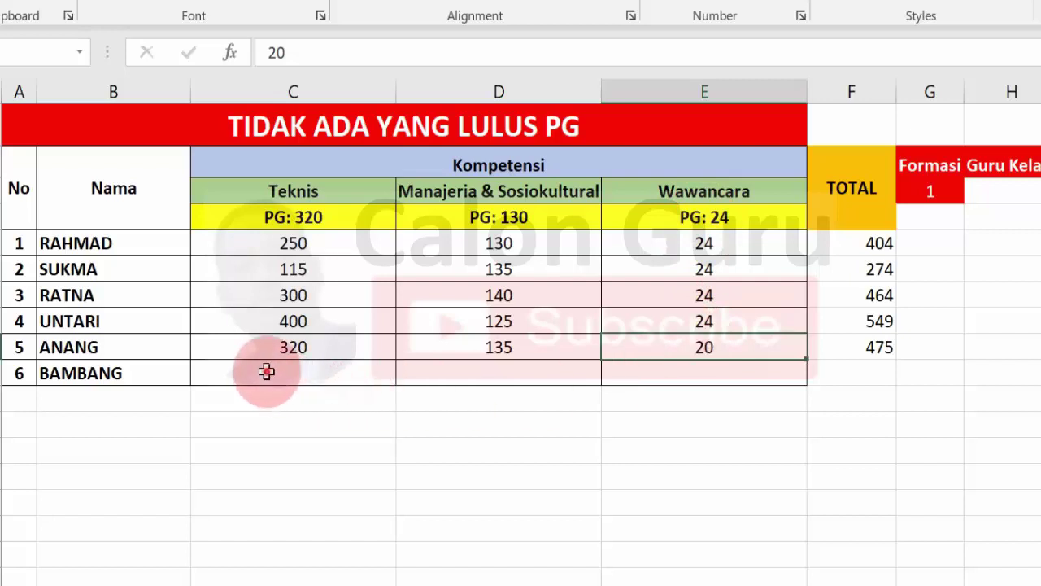
# Recolour the sixth candidate's hidden competency scores and total in black.
pyautogui.moveTo(270, 373); pyautogui.dragTo(841, 365)
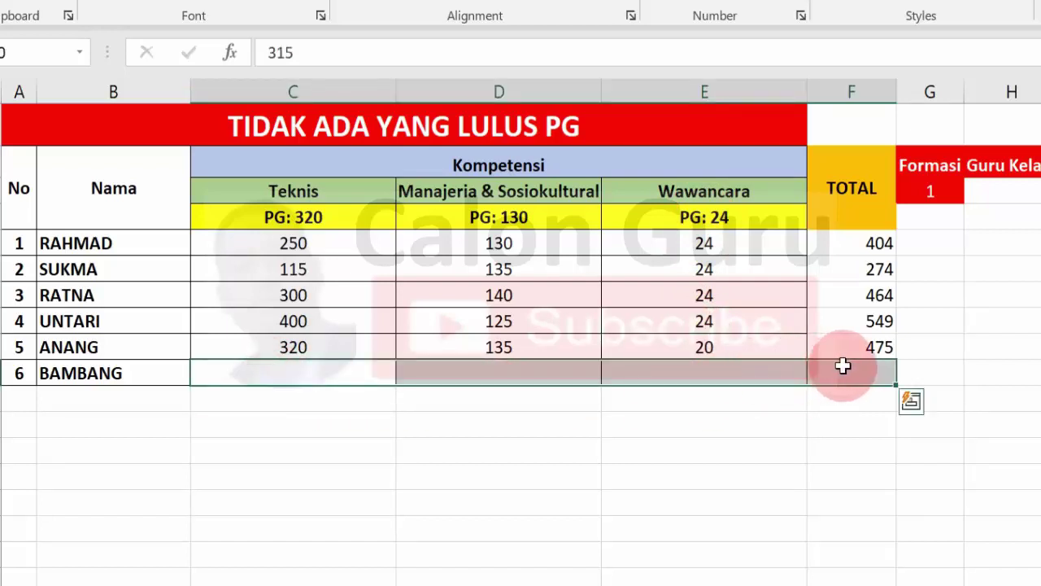
pyautogui.click(297, 1)
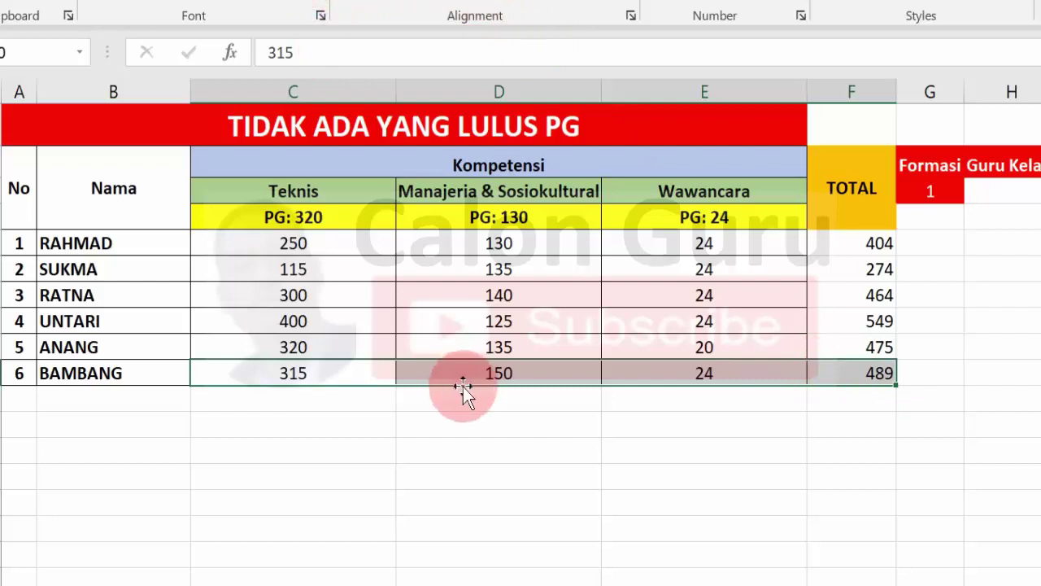
pyautogui.click(330, 369)
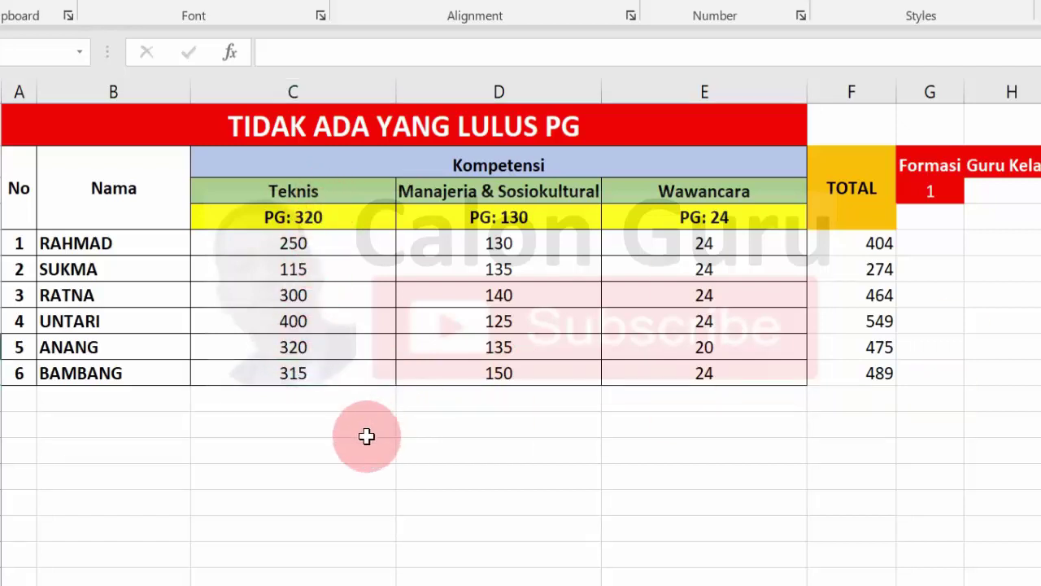
# Examine the Formasi Guru Kelas quota alongside the candidates' scores.
pyautogui.click(929, 193)
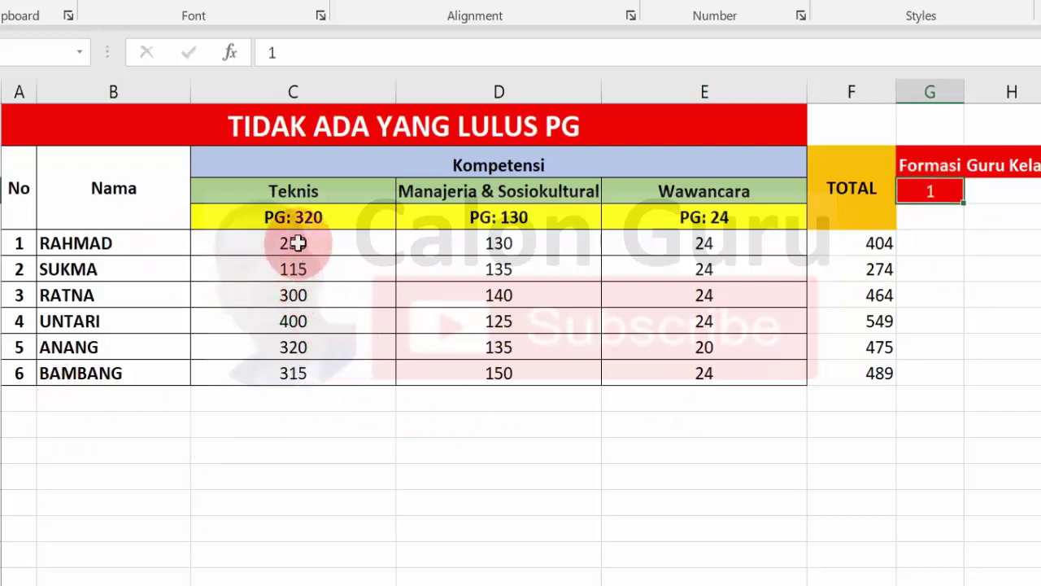
pyautogui.click(926, 208)
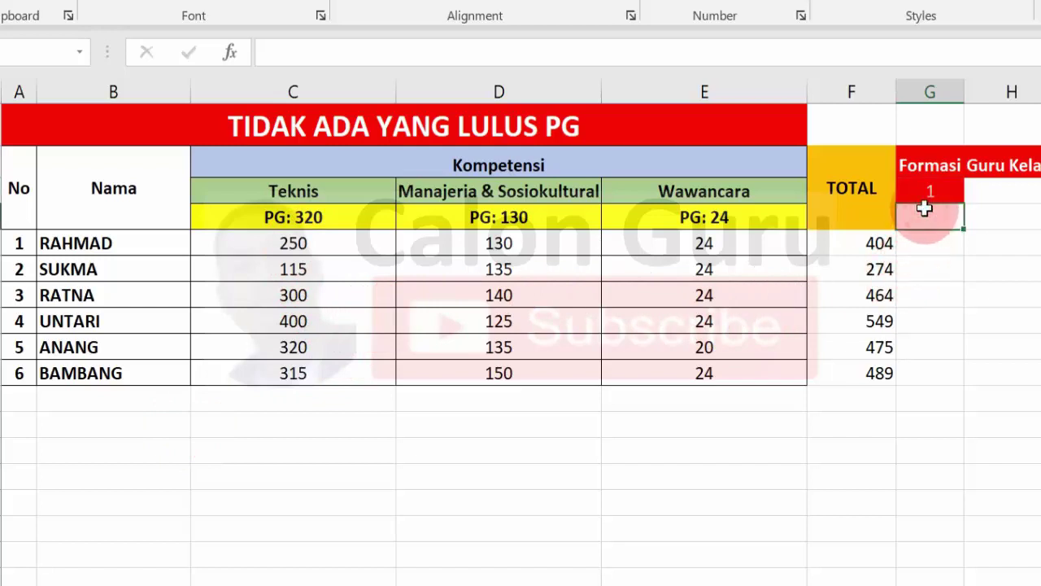
pyautogui.click(965, 320)
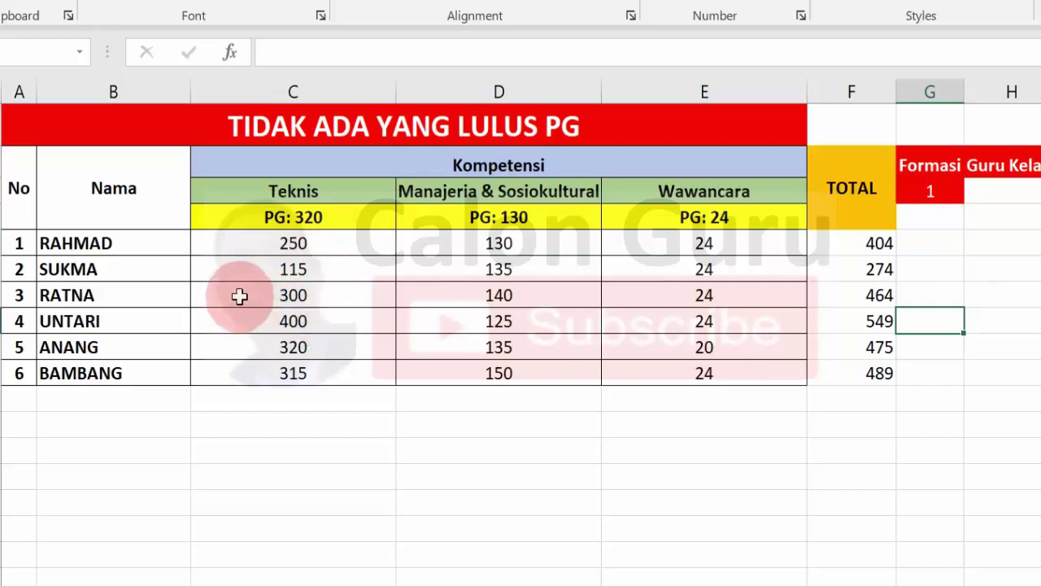
pyautogui.click(934, 190)
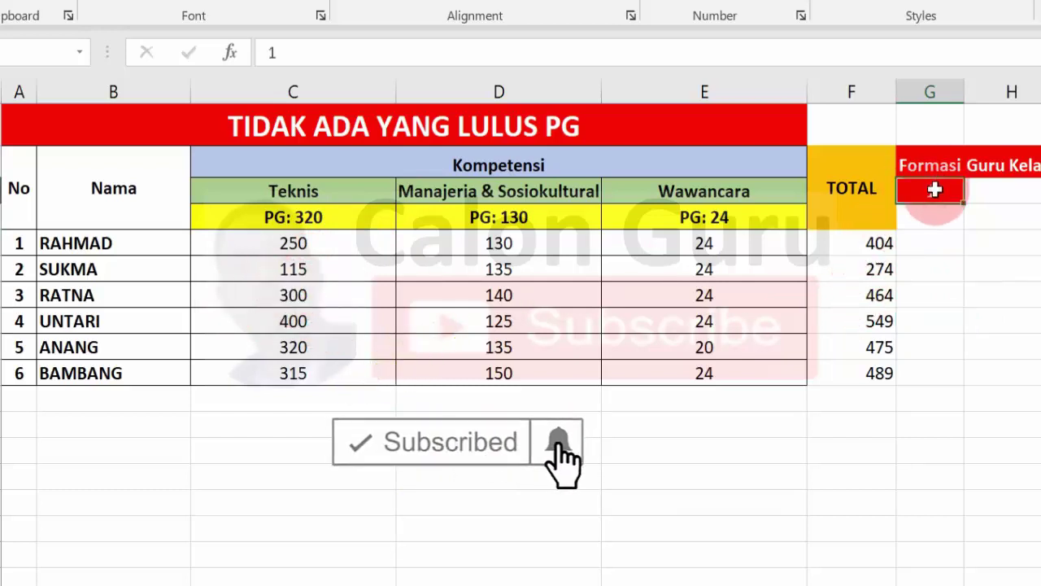
pyautogui.click(963, 315)
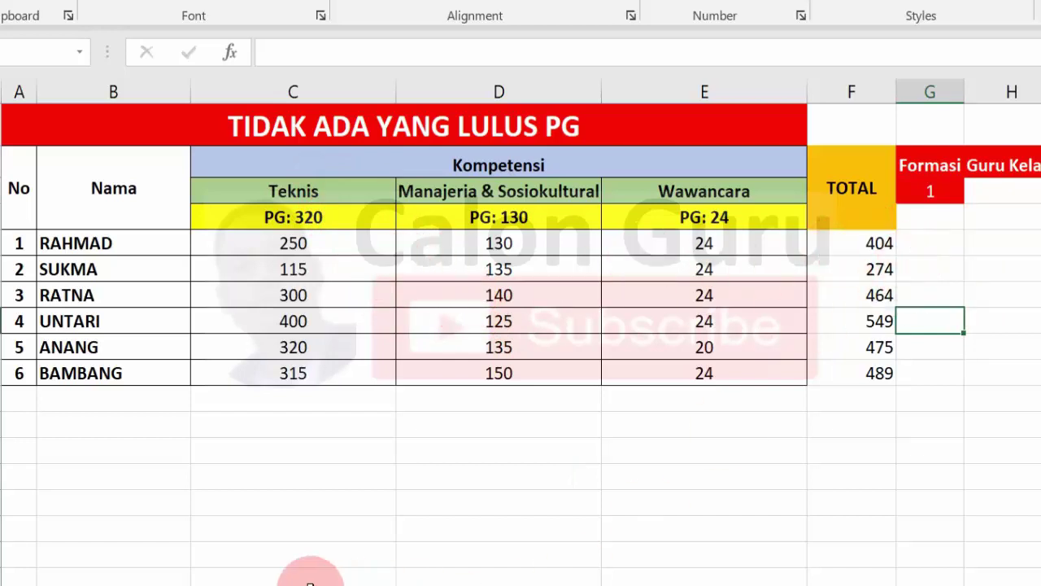
# Open the worksheet titled NILAI MURNI TANPA/DENGAN AFIRMASI.
pyautogui.click(195, 582)
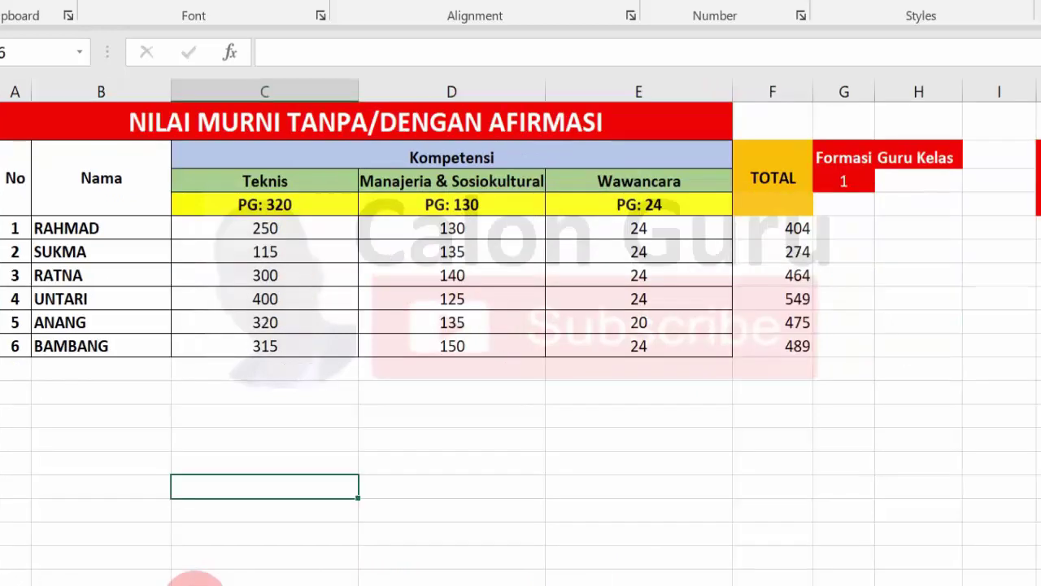
pyautogui.click(729, 410)
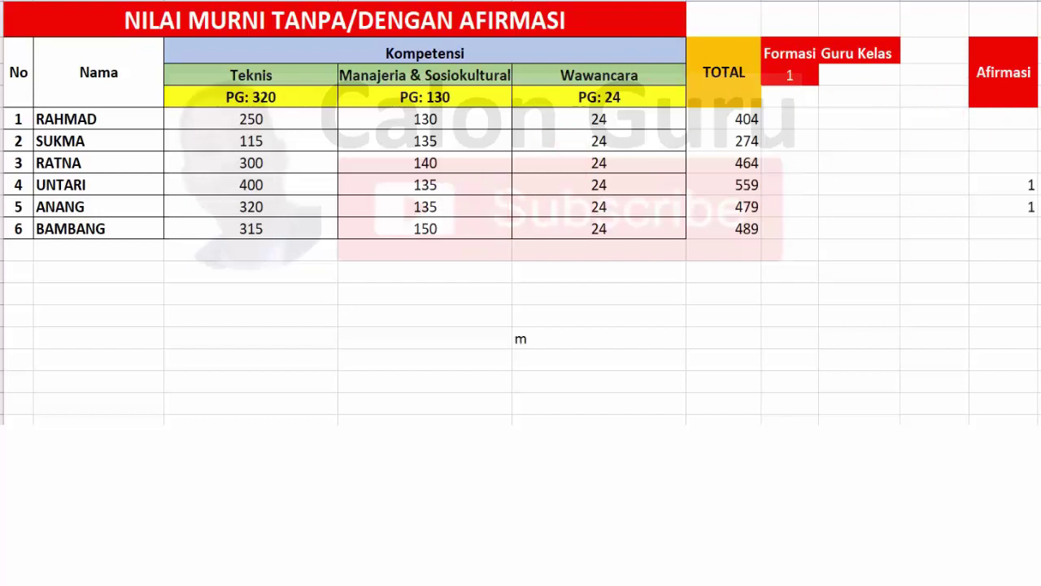
pyautogui.click(909, 270)
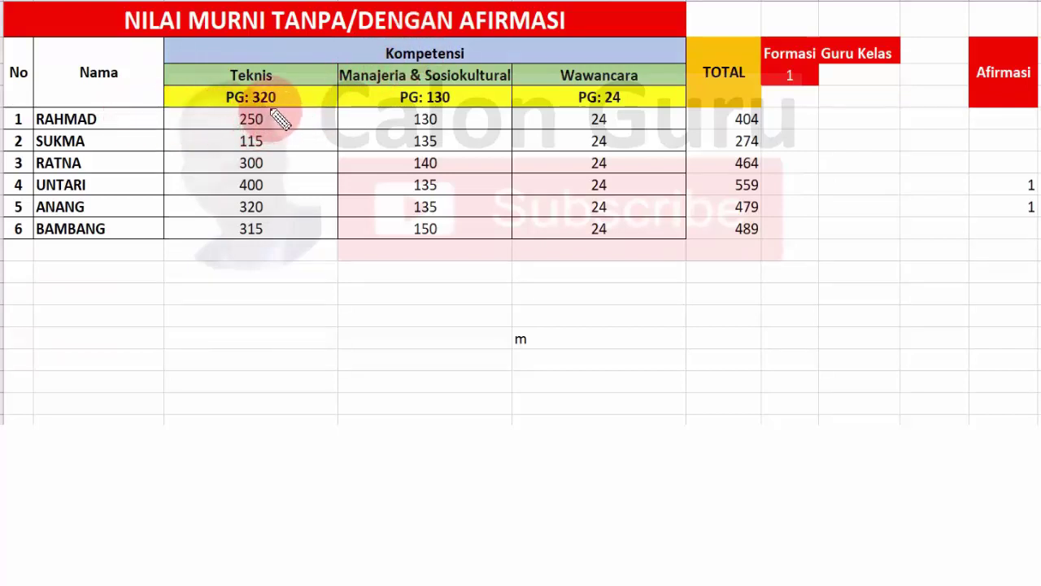
# Circle the Teknis score column in red and tick the first three candidates' scores with the pen.
pyautogui.moveTo(286, 109)
pyautogui.mouseDown()
pyautogui.moveTo(220, 109)
pyautogui.moveTo(213, 203)
pyautogui.moveTo(236, 267)
pyautogui.moveTo(302, 187)
pyautogui.moveTo(290, 87)
pyautogui.moveTo(287, 101)
pyautogui.mouseUp()
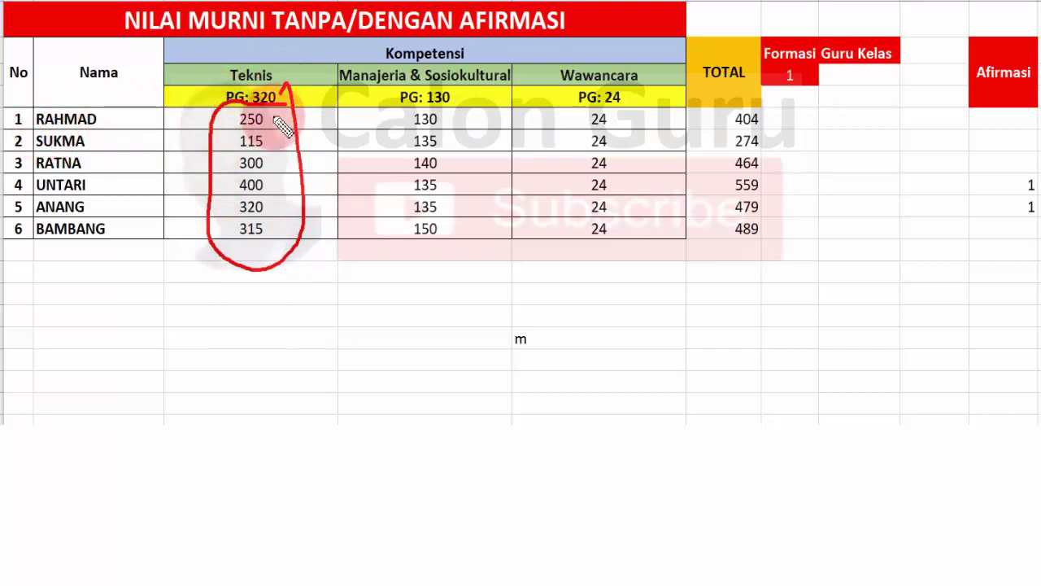
pyautogui.moveTo(274, 117)
pyautogui.mouseDown()
pyautogui.moveTo(291, 112)
pyautogui.moveTo(290, 135)
pyautogui.mouseUp()
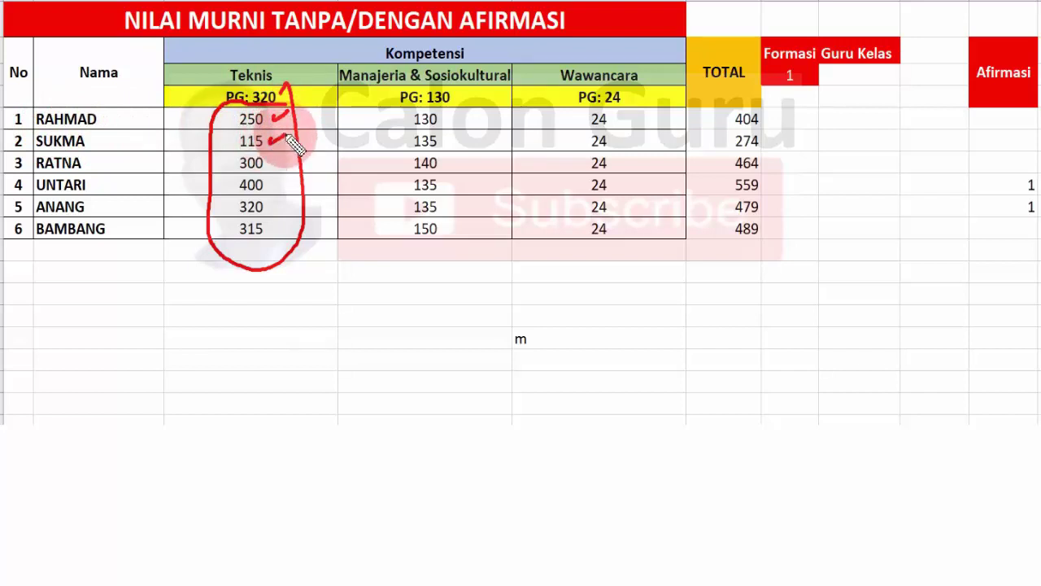
pyautogui.moveTo(273, 153); pyautogui.dragTo(285, 154)
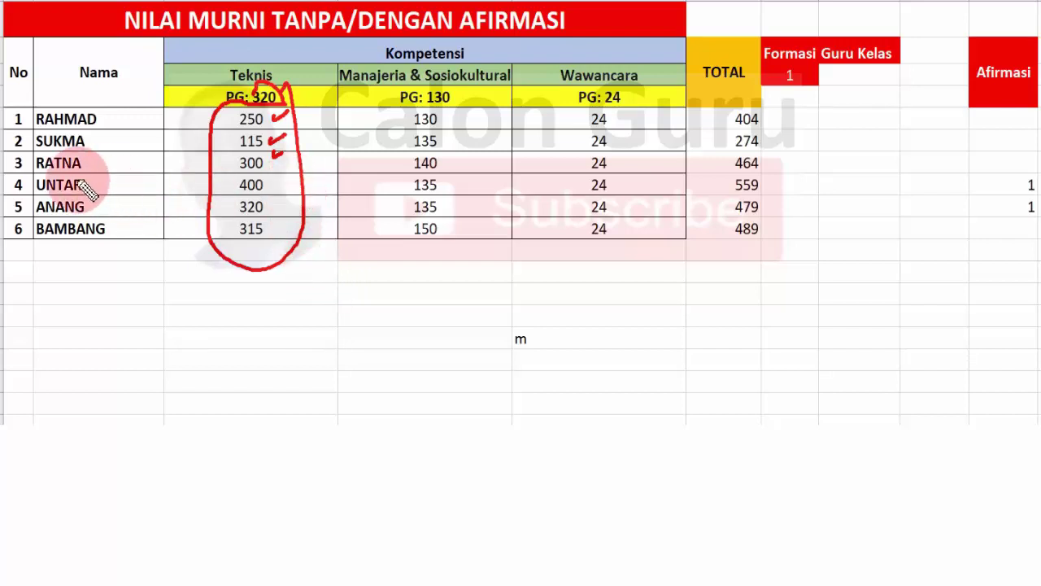
# Mark the fourth and fifth candidates' names, Teknis scores and Afirmasi values in red with the pen.
pyautogui.moveTo(39, 196)
pyautogui.mouseDown()
pyautogui.moveTo(68, 193)
pyautogui.moveTo(79, 217)
pyautogui.mouseUp()
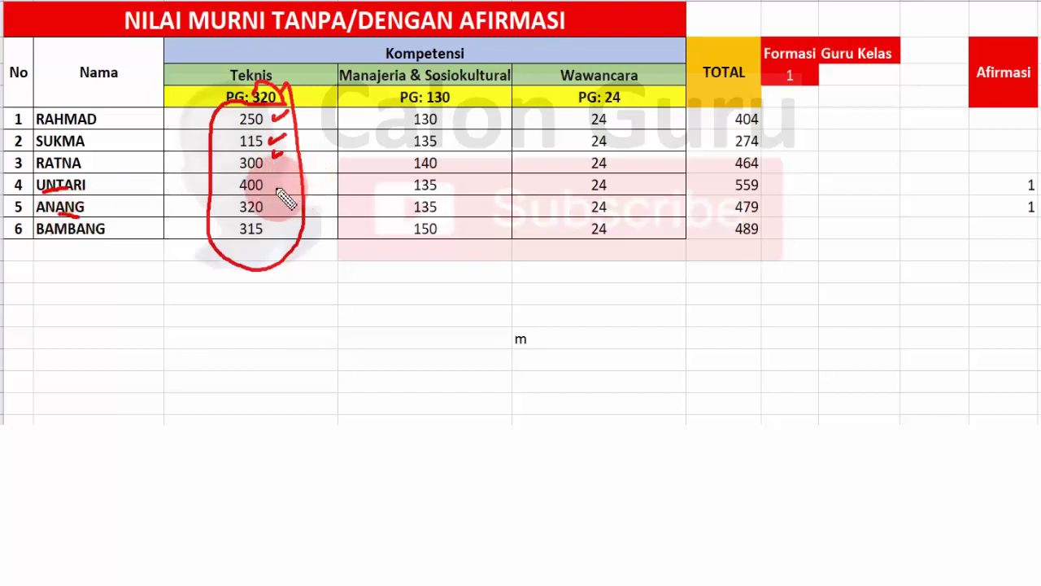
pyautogui.moveTo(277, 187)
pyautogui.mouseDown()
pyautogui.moveTo(299, 182)
pyautogui.moveTo(293, 209)
pyautogui.mouseUp()
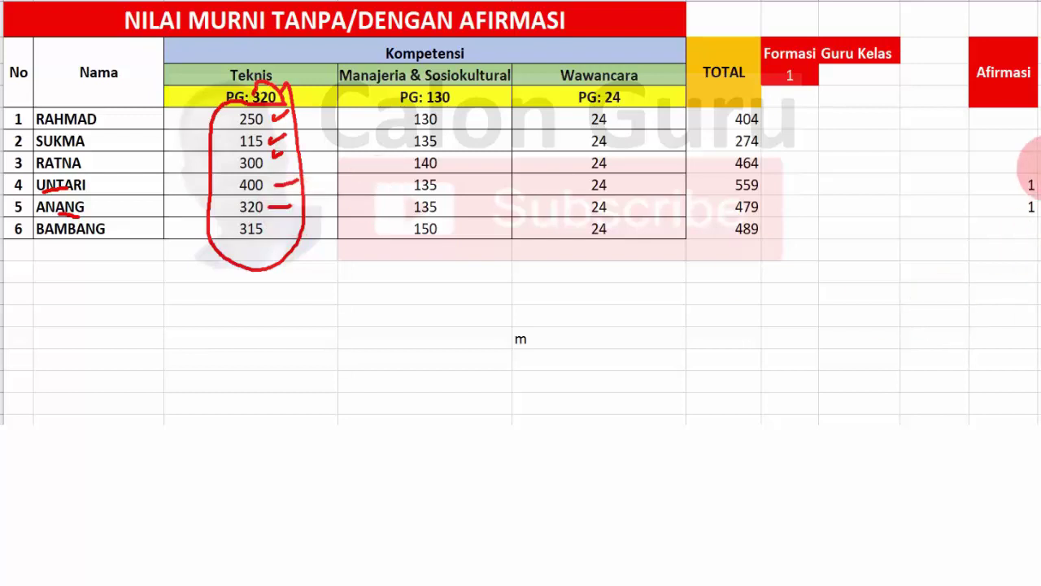
pyautogui.moveTo(1038, 169)
pyautogui.mouseDown()
pyautogui.moveTo(1021, 189)
pyautogui.moveTo(1023, 174)
pyautogui.moveTo(1035, 197)
pyautogui.moveTo(1023, 210)
pyautogui.mouseUp()
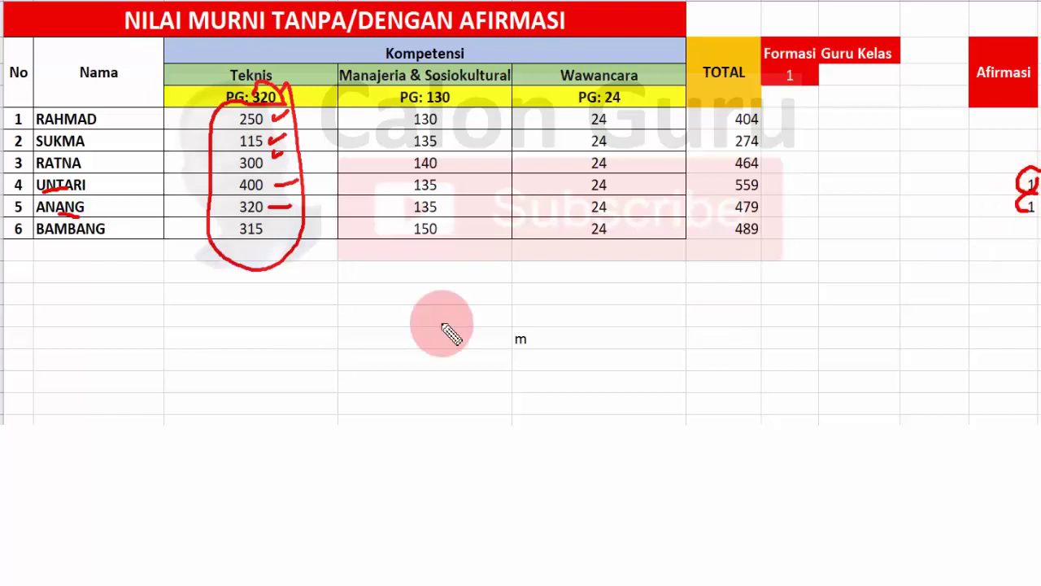
pyautogui.click(243, 183)
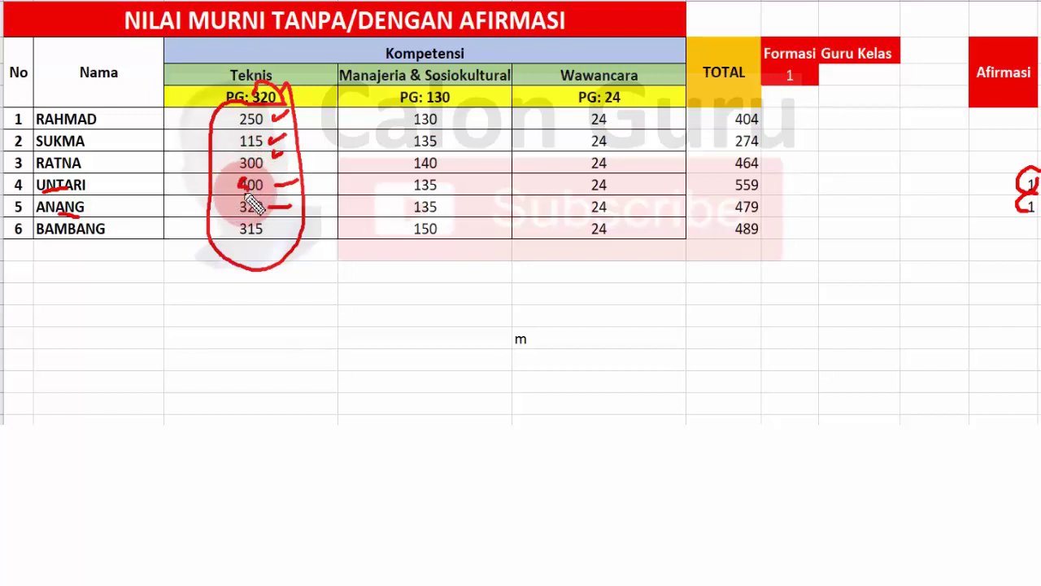
# Mark the fifth candidate's Teknis score with the red pen and compare it with the fourth candidate's Teknis score.
pyautogui.moveTo(244, 203)
pyautogui.mouseDown()
pyautogui.moveTo(238, 210)
pyautogui.moveTo(241, 191)
pyautogui.moveTo(240, 213)
pyautogui.mouseUp()
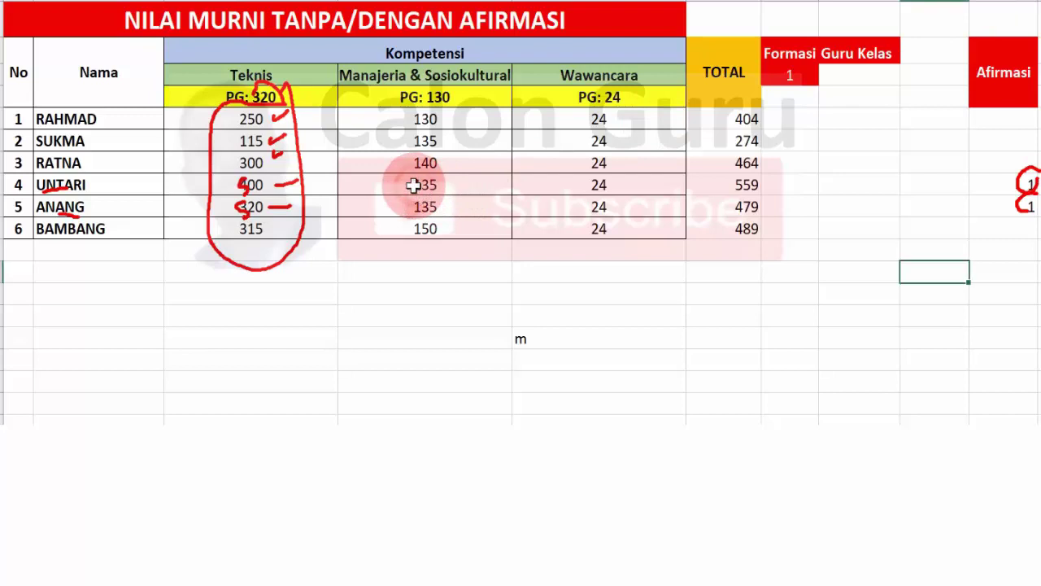
pyautogui.click(274, 190)
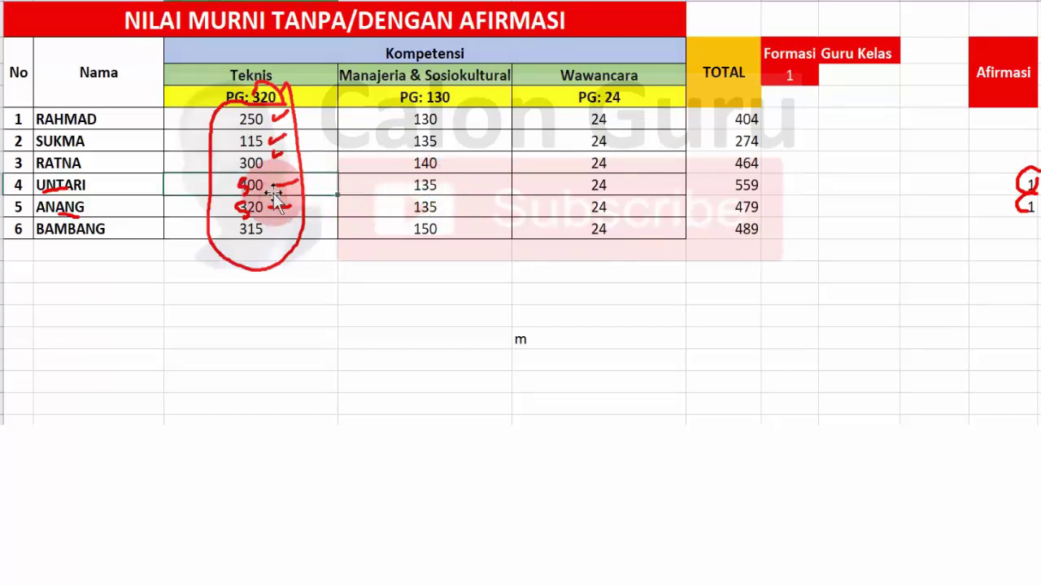
pyautogui.click(281, 205)
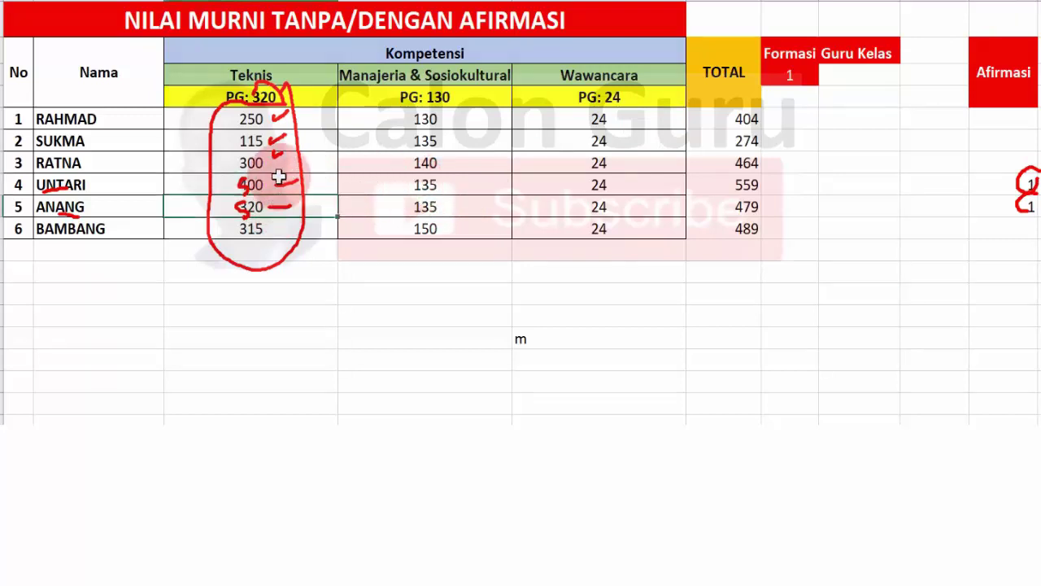
pyautogui.click(277, 186)
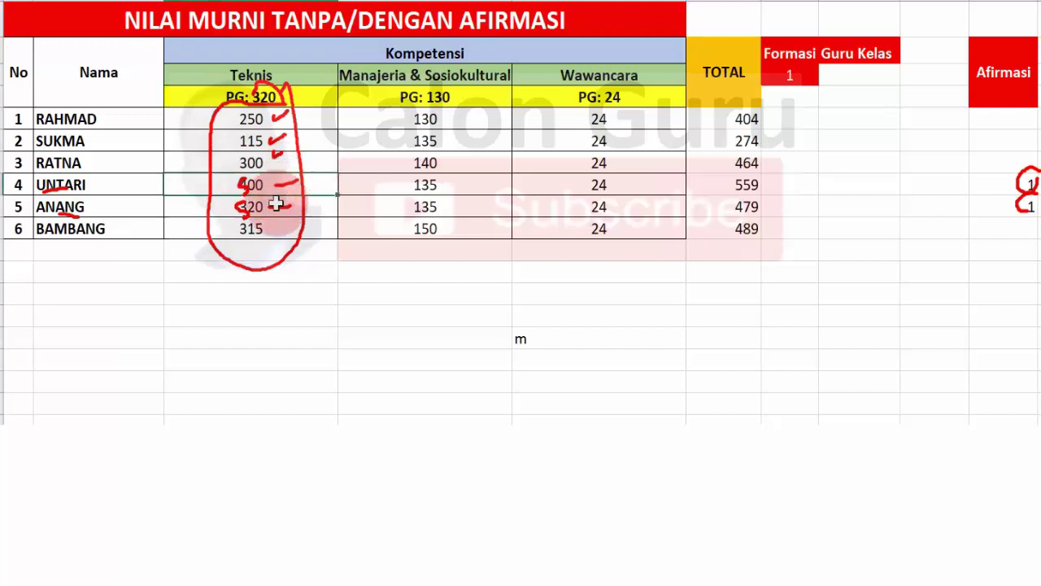
pyautogui.click(277, 208)
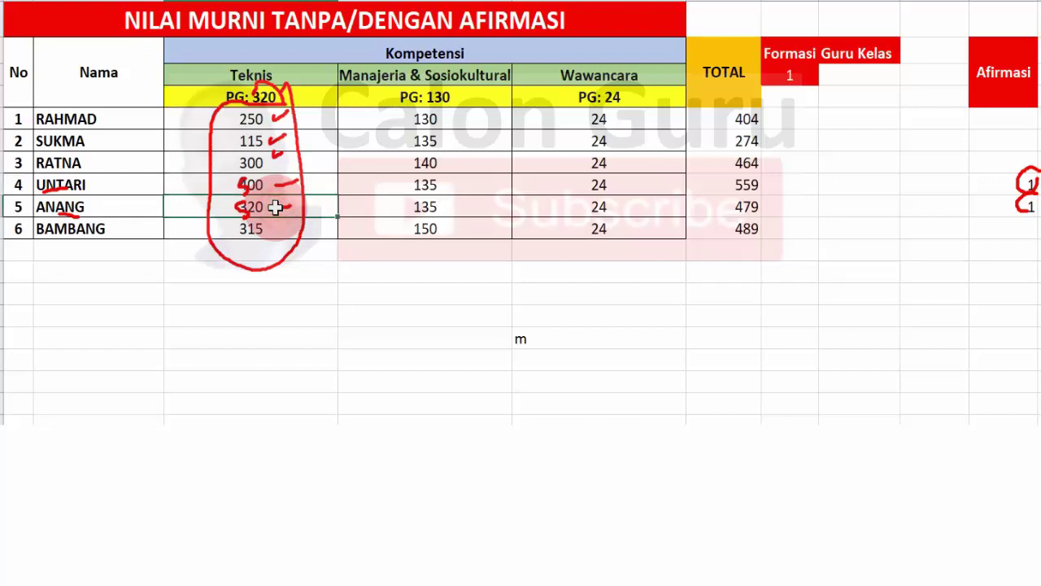
pyautogui.click(276, 186)
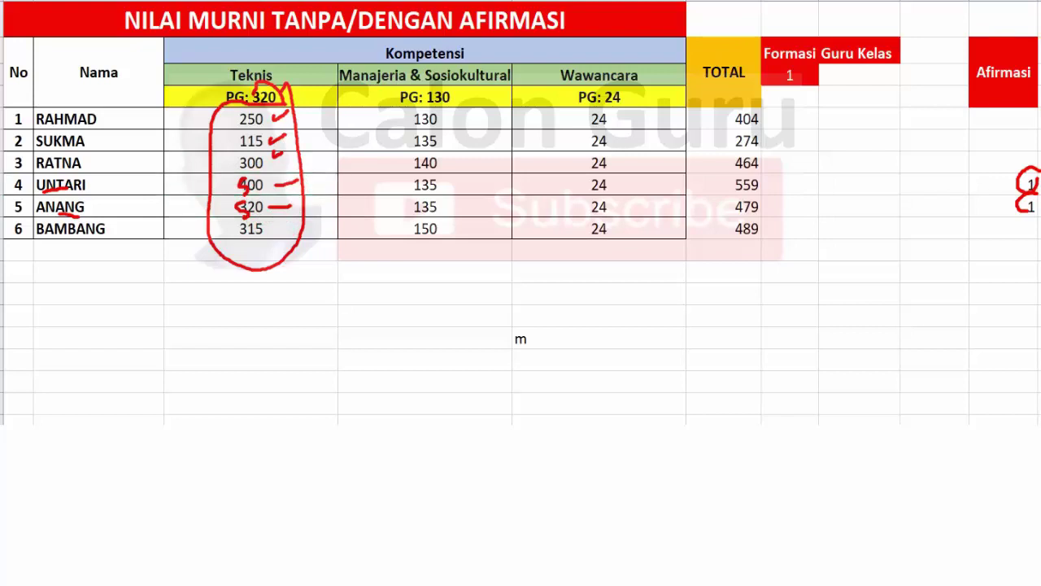
# Clear the pen marks and set the fourth and fifth candidates' Teknis scores to 500, checking their totals.
pyautogui.press('Escape')
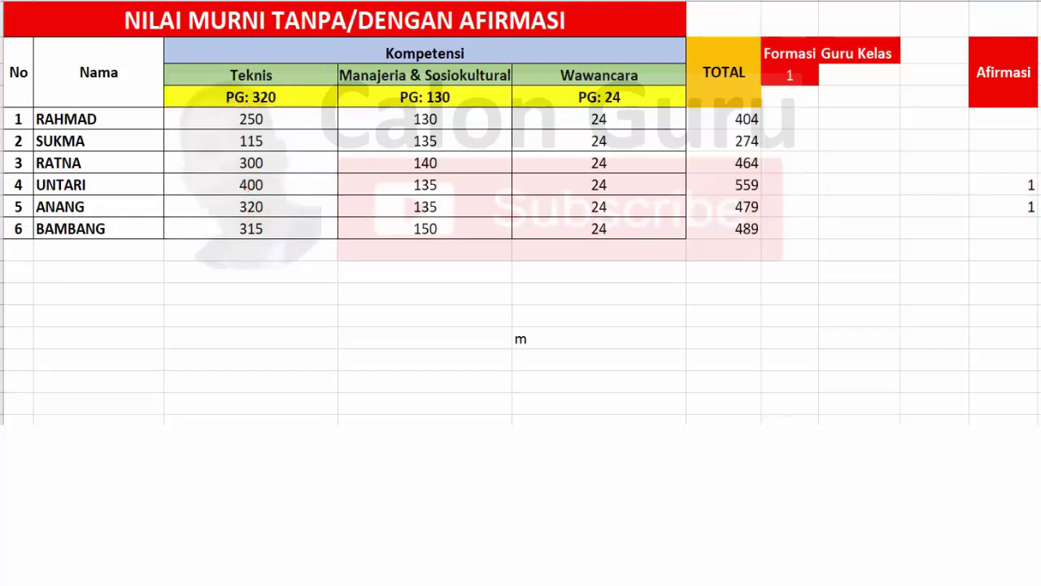
pyautogui.click(273, 177)
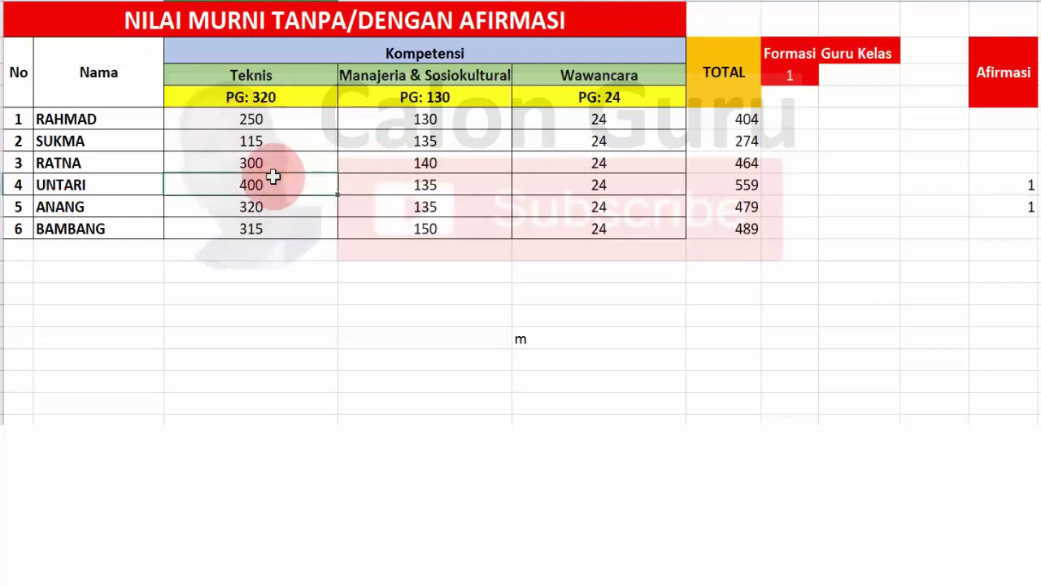
pyautogui.write('500')
pyautogui.click(261, 205)
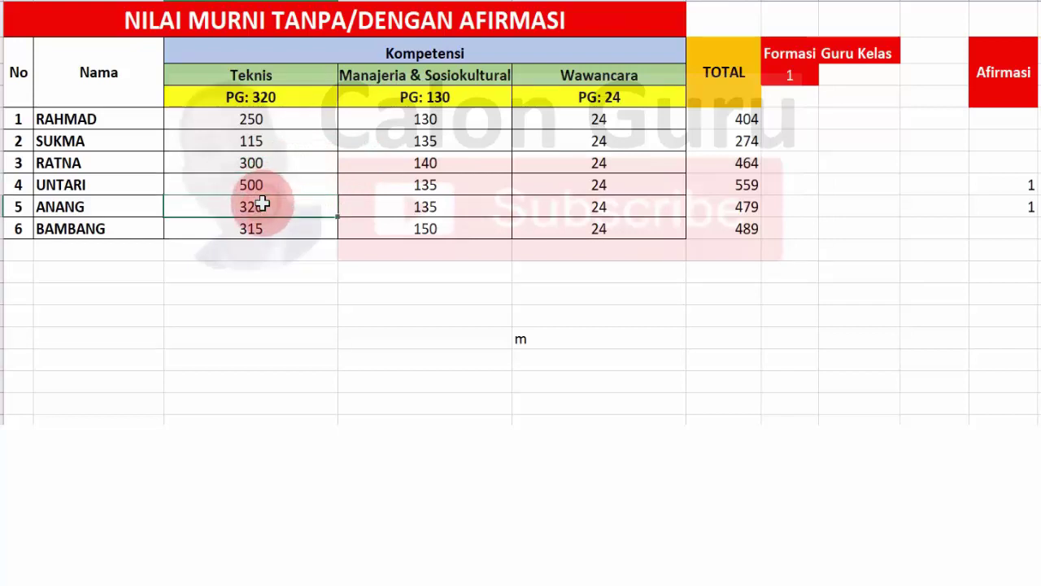
pyautogui.write('500')
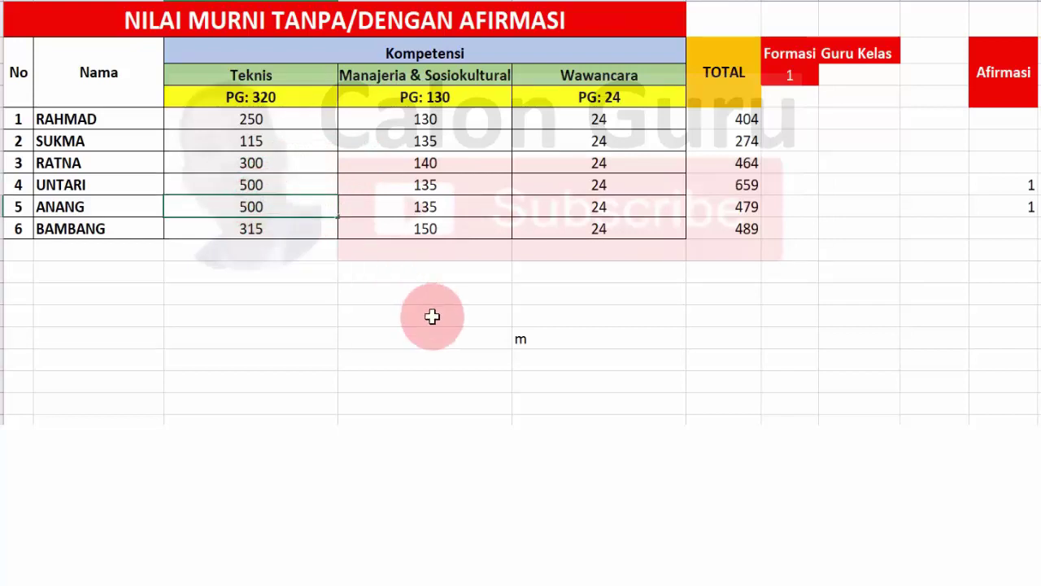
pyautogui.click(432, 317)
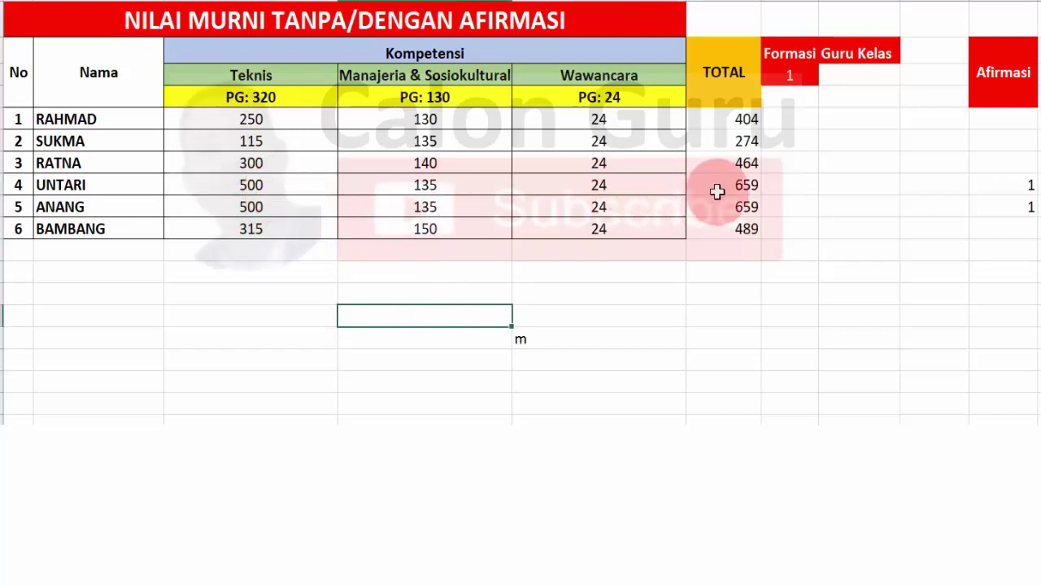
pyautogui.moveTo(724, 185); pyautogui.dragTo(725, 201)
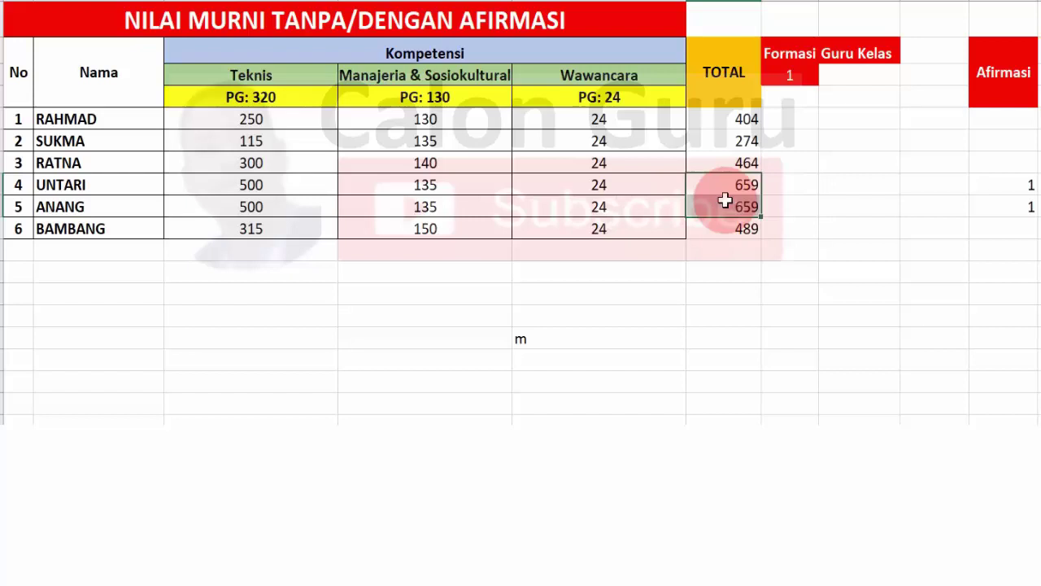
pyautogui.click(725, 203)
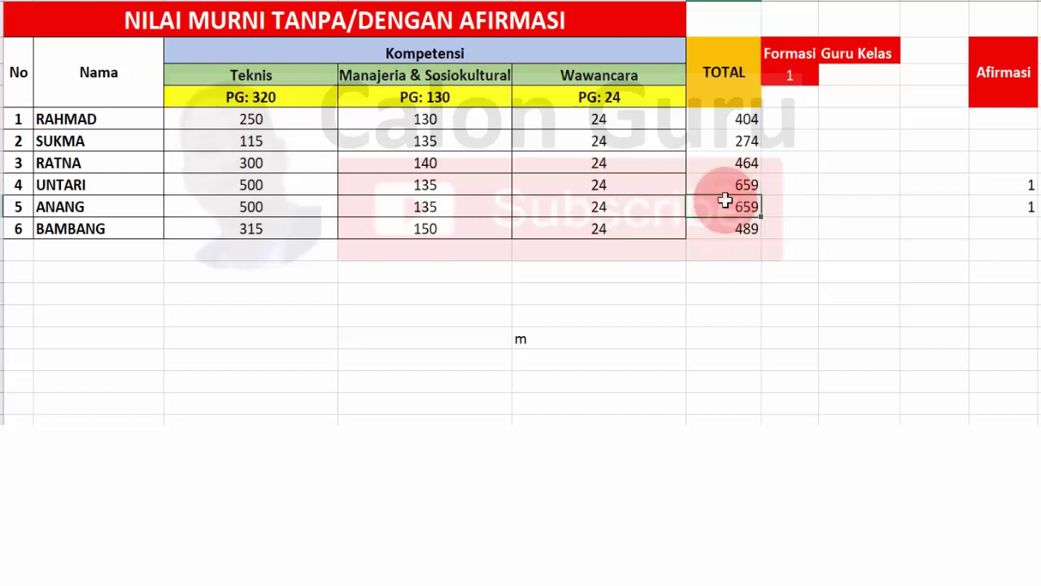
# Set the fourth candidate's Manajeria & Sosiokultural score to 140 and select that candidate's row from Nama to TOTAL.
pyautogui.click(450, 206)
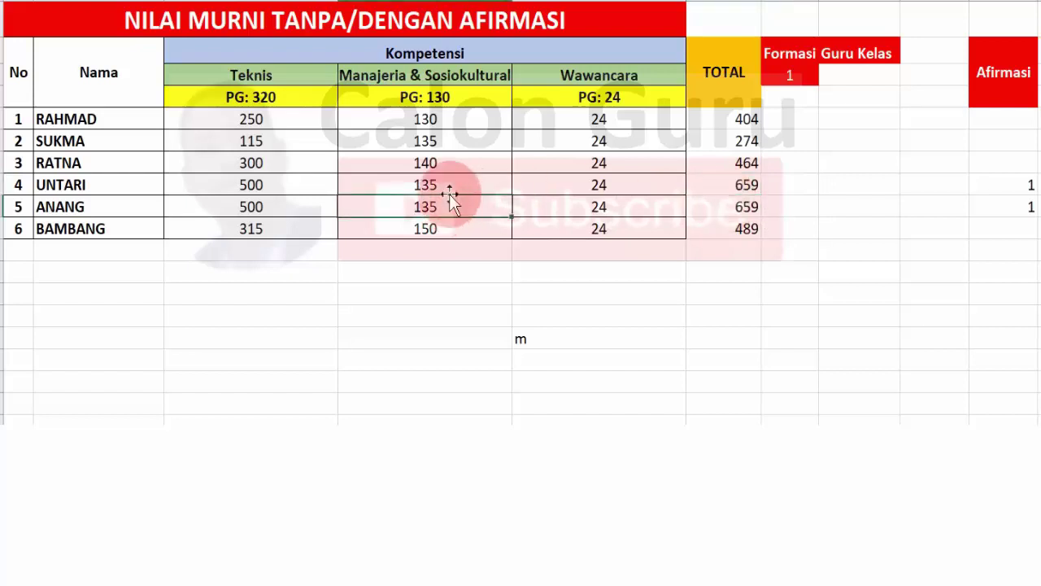
pyautogui.click(449, 187)
pyautogui.write('140')
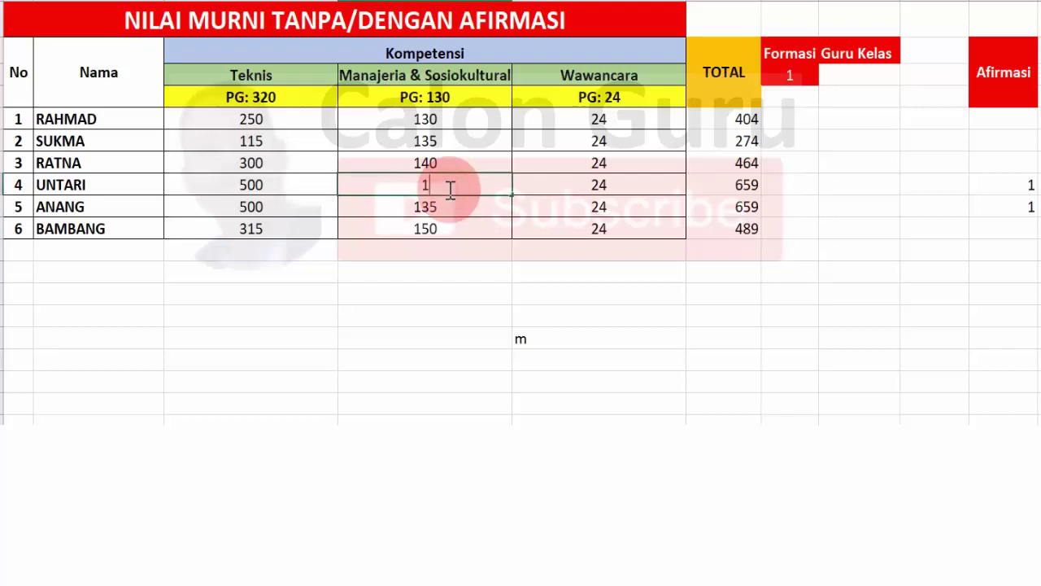
pyautogui.click(606, 275)
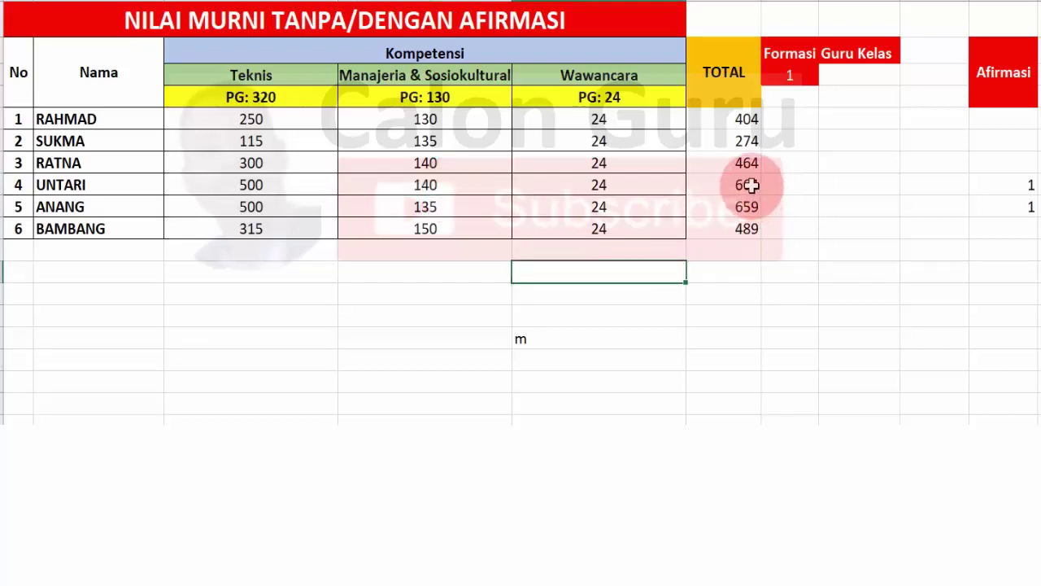
pyautogui.moveTo(750, 188); pyautogui.dragTo(747, 208)
pyautogui.keyDown('shift'); pyautogui.click(75, 180); pyautogui.keyUp('shift')
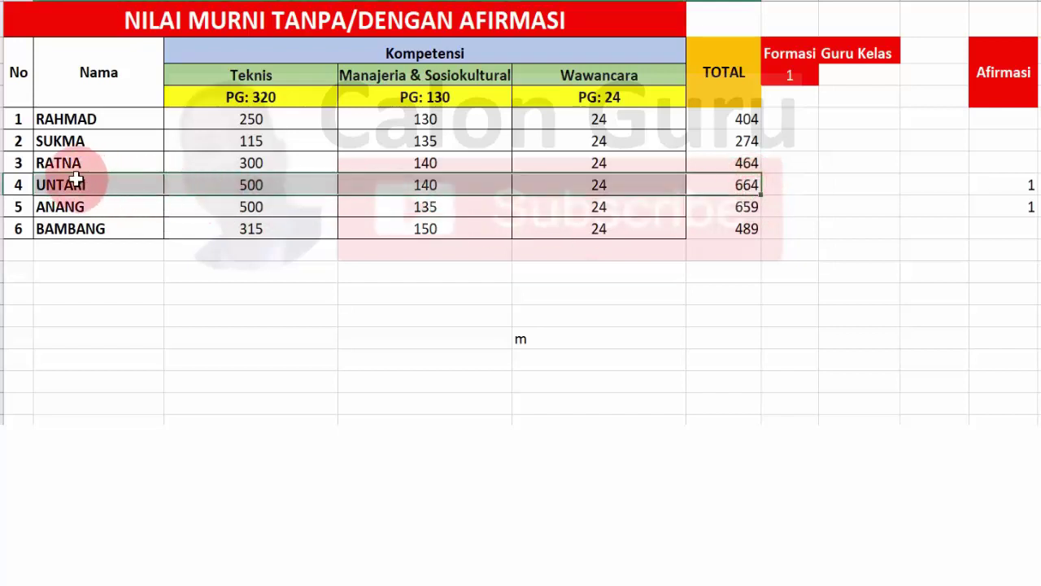